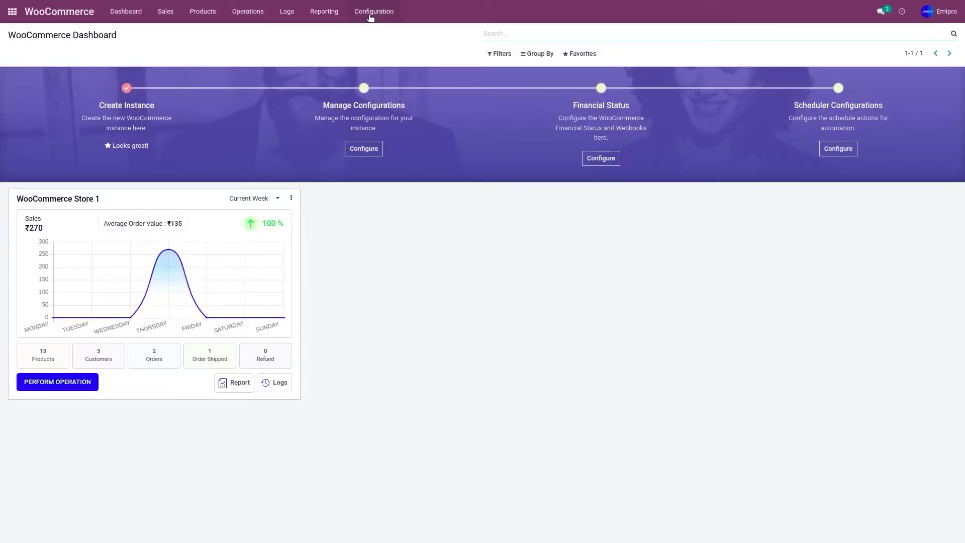
# In WooCommerce settings, select WooCommerce Store 1 and set its warehouse to San Francisco.
pyautogui.click(370, 11)
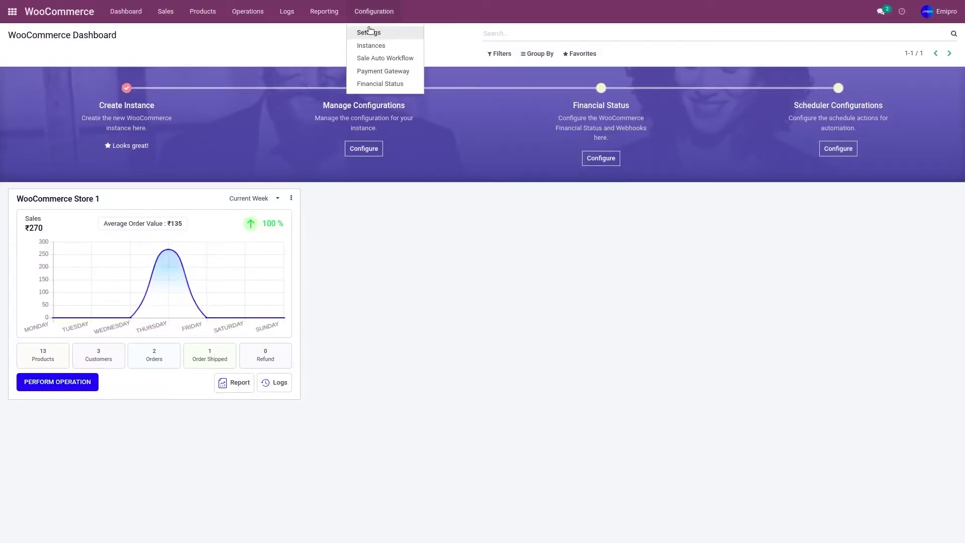
pyautogui.click(368, 31)
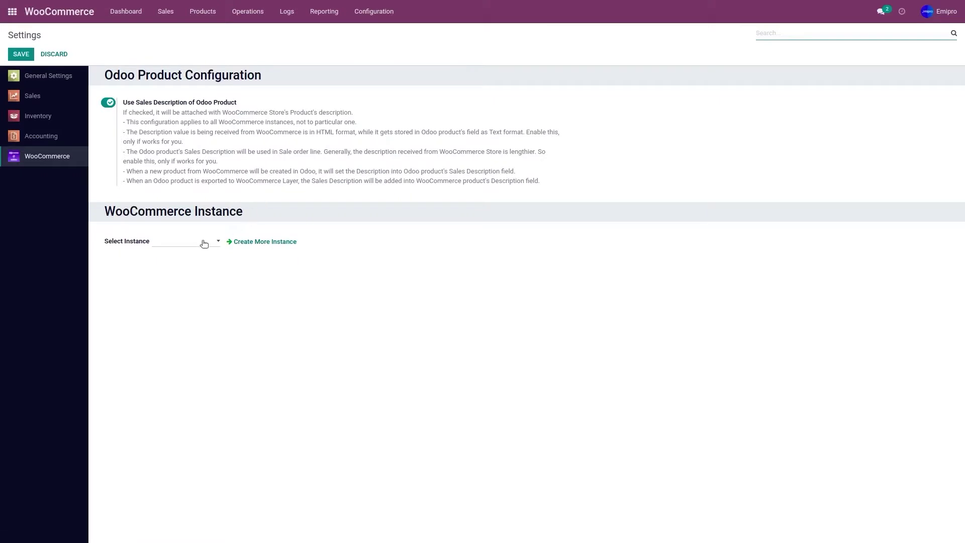
pyautogui.click(204, 241)
pyautogui.click(204, 259)
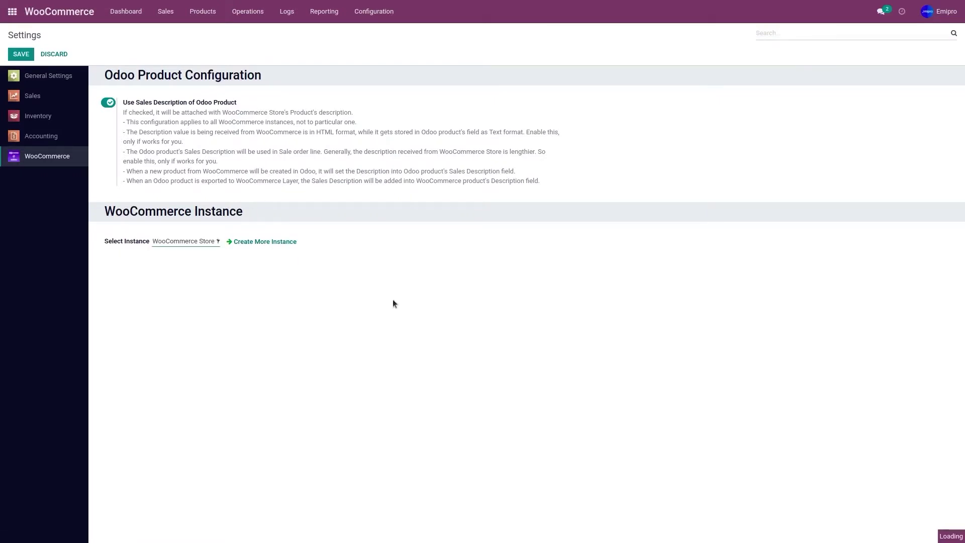
pyautogui.scroll(-1, 307, 298)
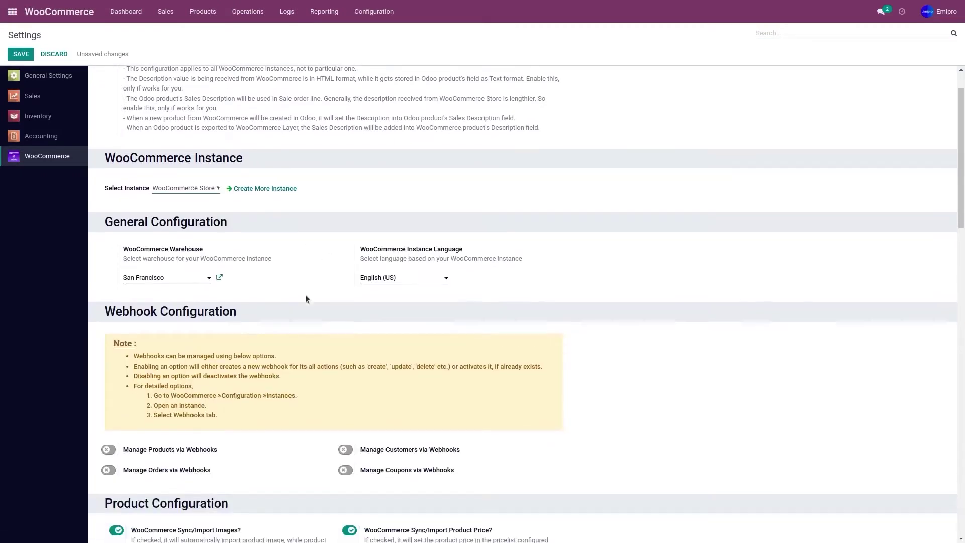
pyautogui.click(194, 282)
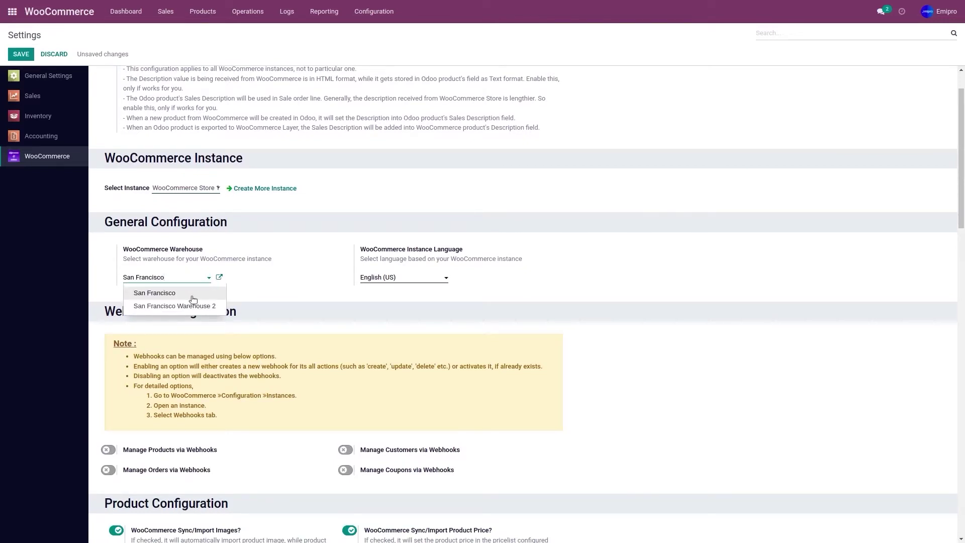
pyautogui.click(193, 296)
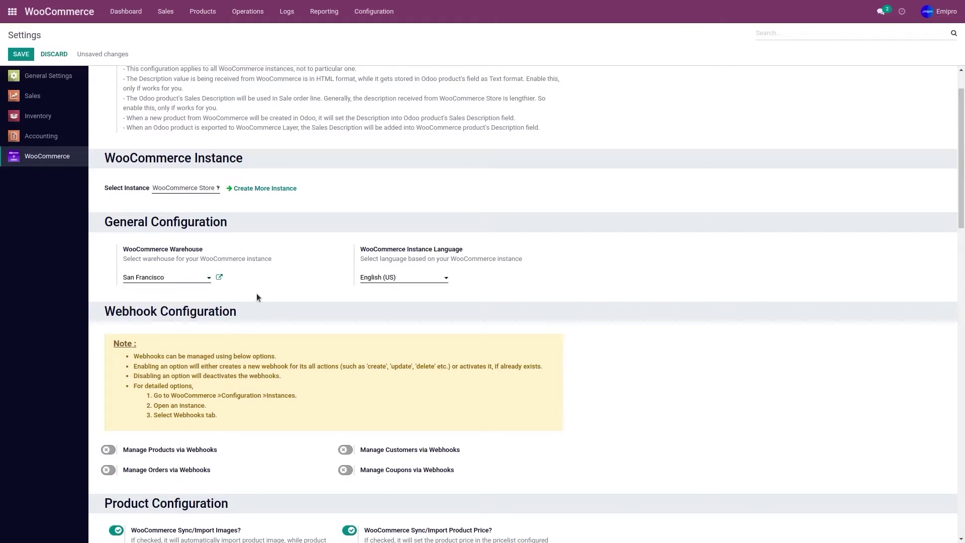
# Set the WooCommerce stock field to Free To Use Quantity and save the settings.
pyautogui.scroll(-4, 257, 294)
pyautogui.scroll(-15, 256, 293)
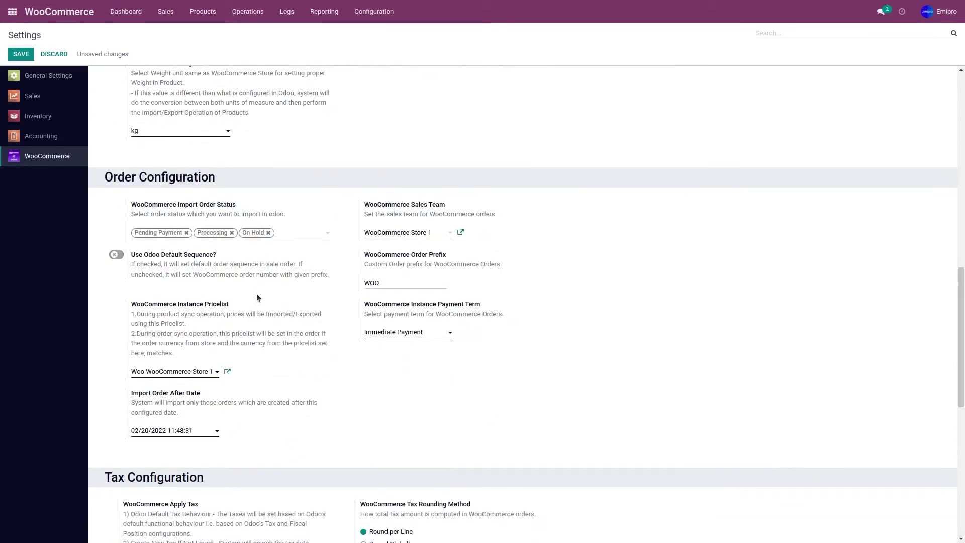
pyautogui.scroll(-1, 258, 297)
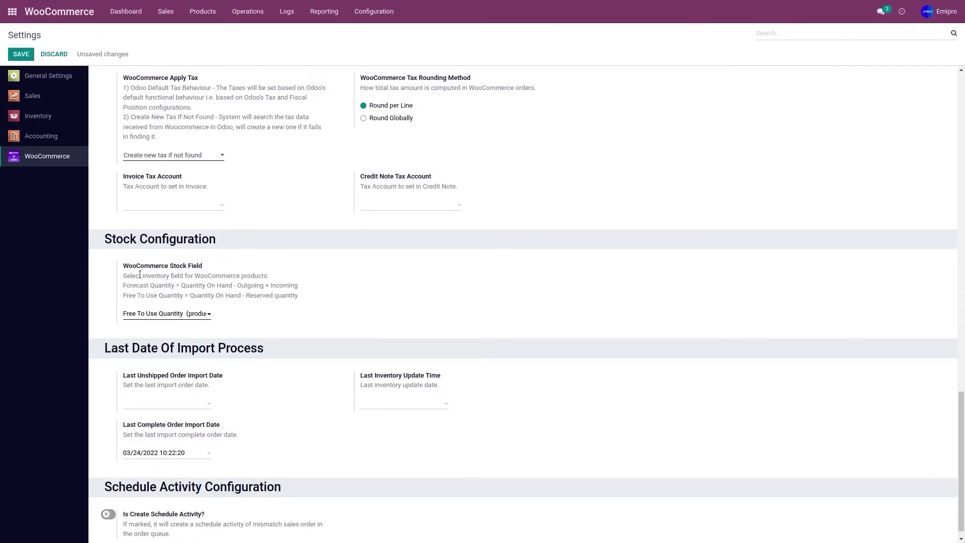
pyautogui.click(198, 315)
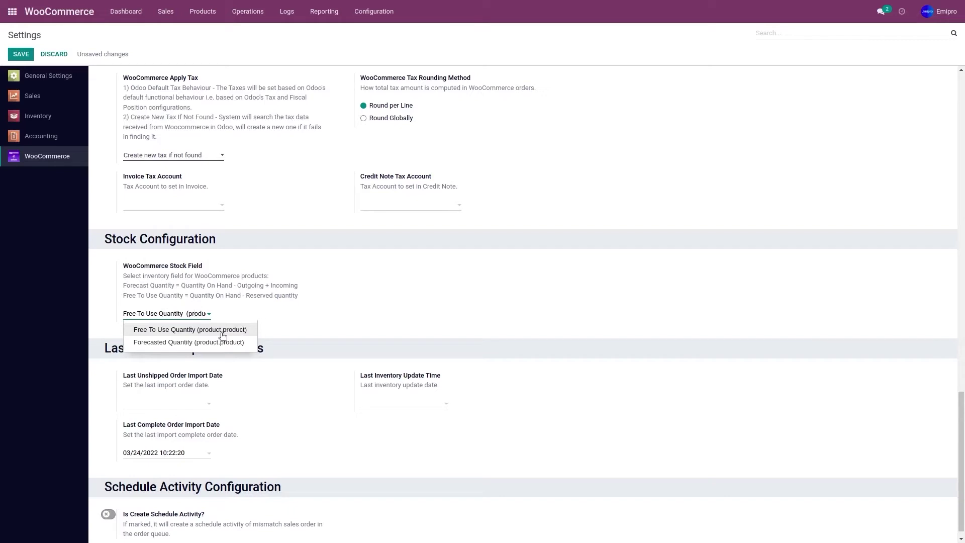
pyautogui.click(223, 335)
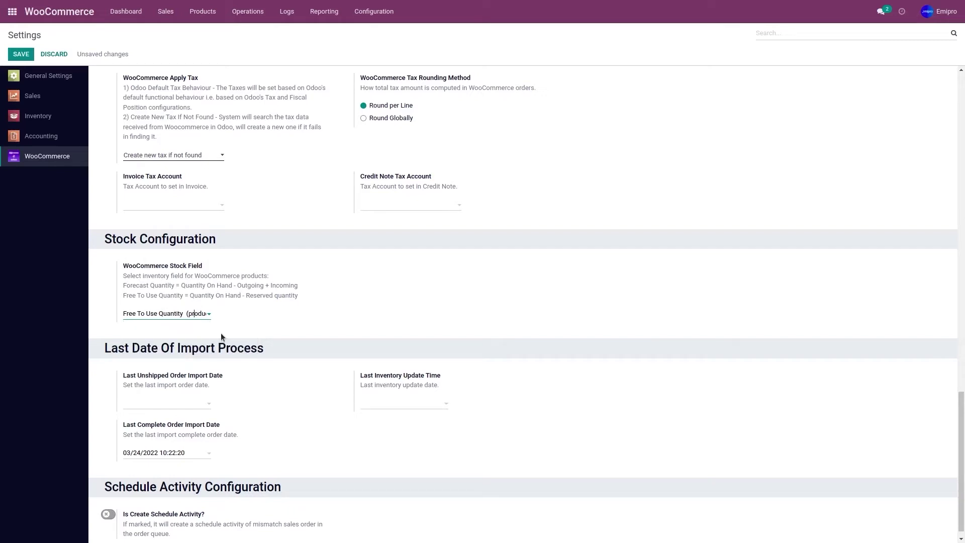
pyautogui.scroll(20, 221, 332)
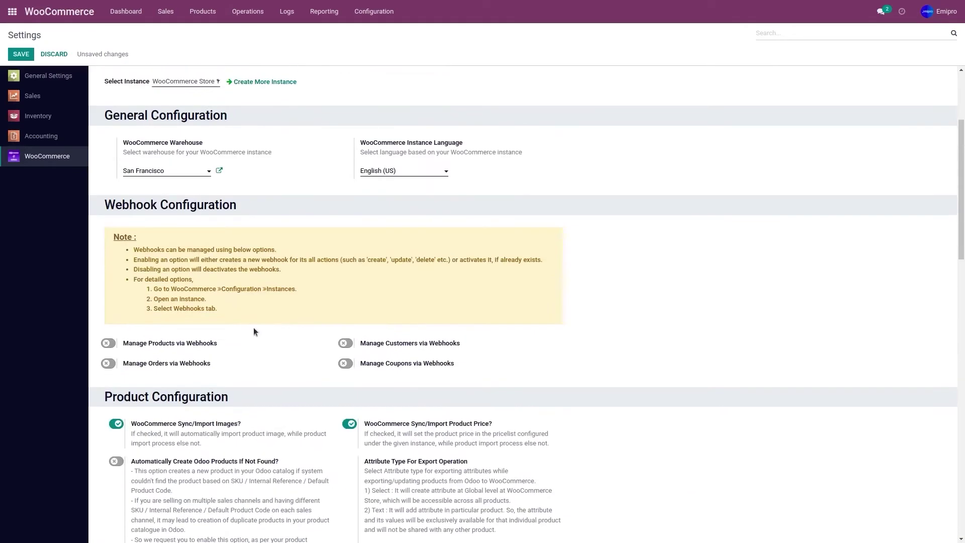
pyautogui.scroll(5, 254, 327)
pyautogui.click(21, 54)
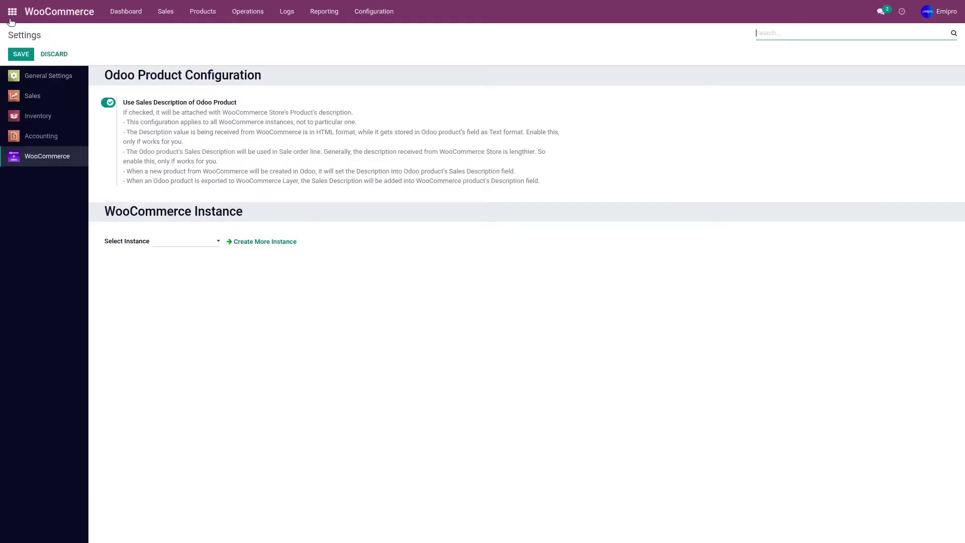
# Open Inventory's product list to see on-hand quantities like Wallet 20.00 and Watch 0.00.
pyautogui.click(12, 11)
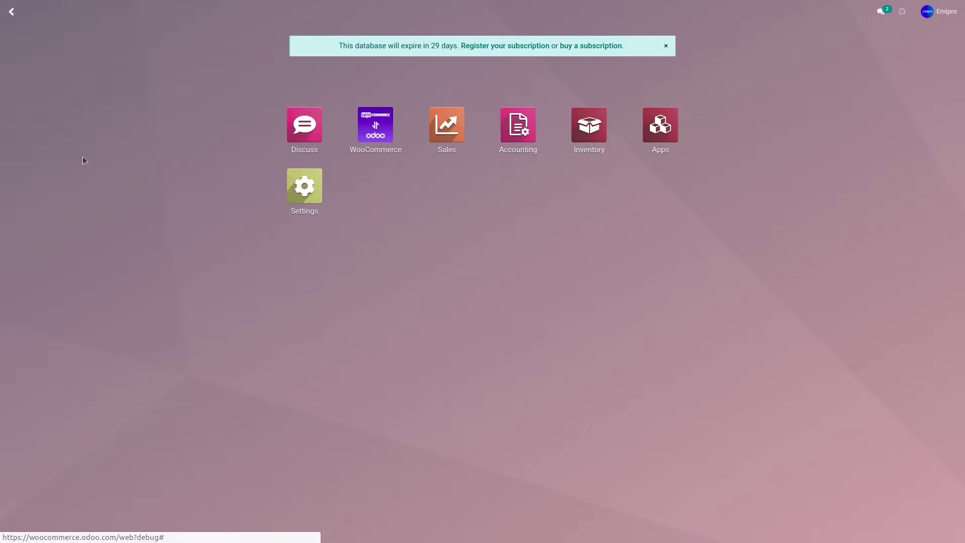
pyautogui.click(586, 145)
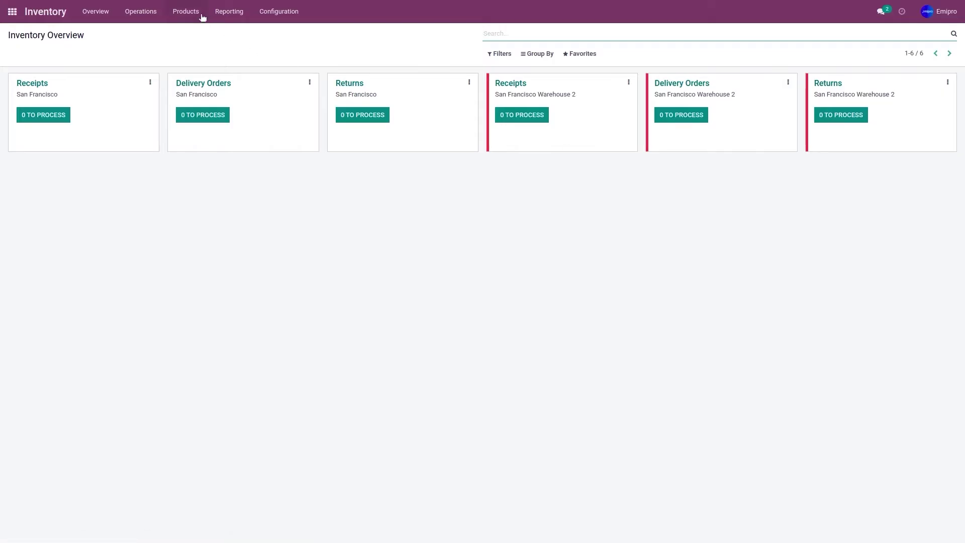
pyautogui.click(201, 16)
pyautogui.click(197, 38)
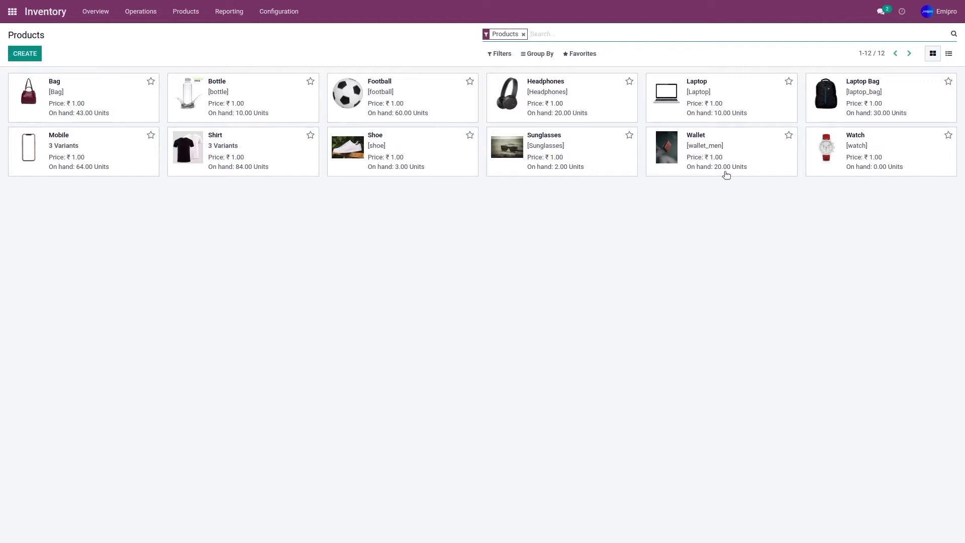
# From the WooCommerce dashboard, open Store 1's operations and choose Export Stock.
pyautogui.click(12, 11)
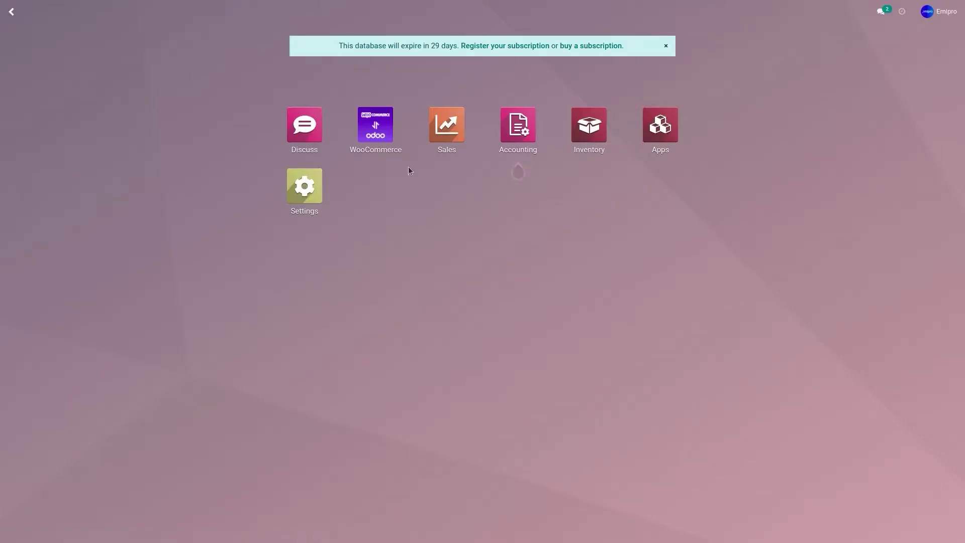
pyautogui.click(381, 138)
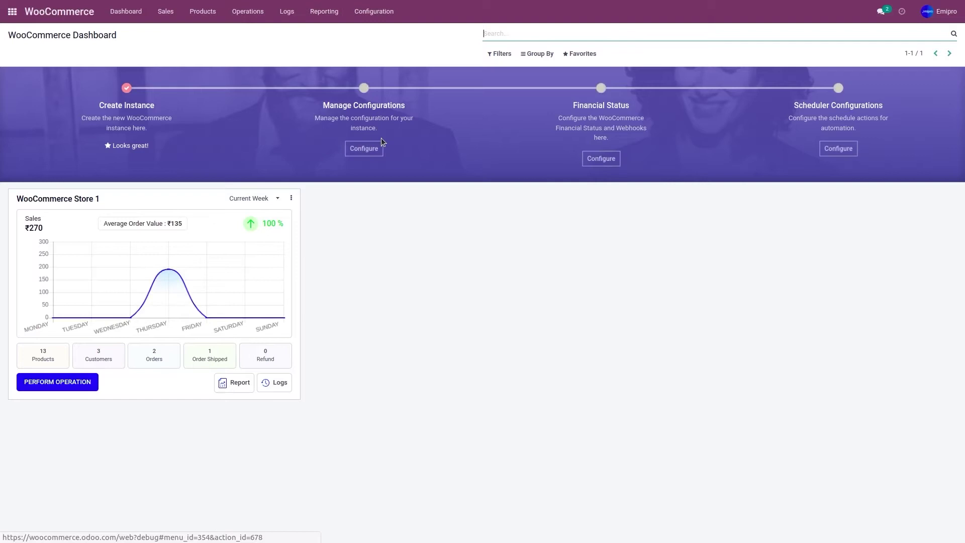
pyautogui.click(89, 385)
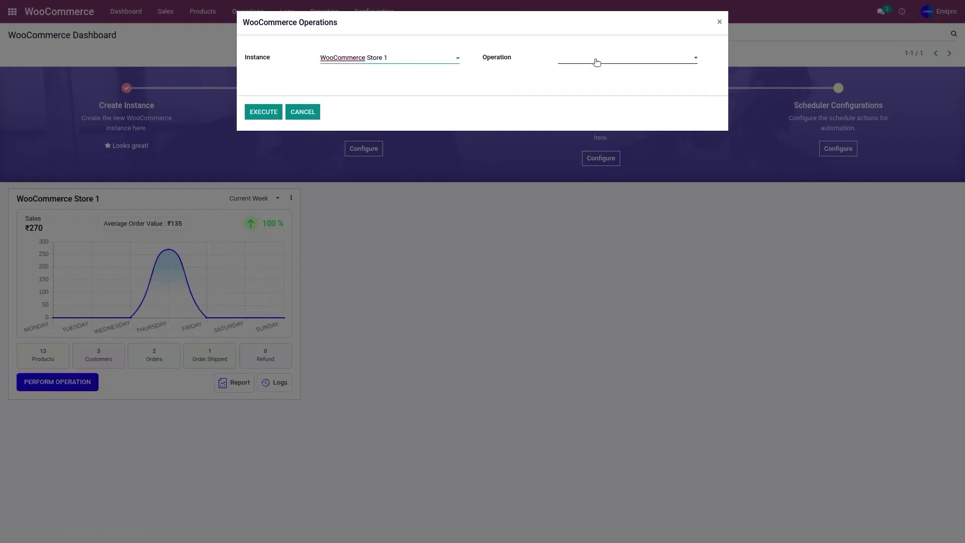
pyautogui.click(597, 61)
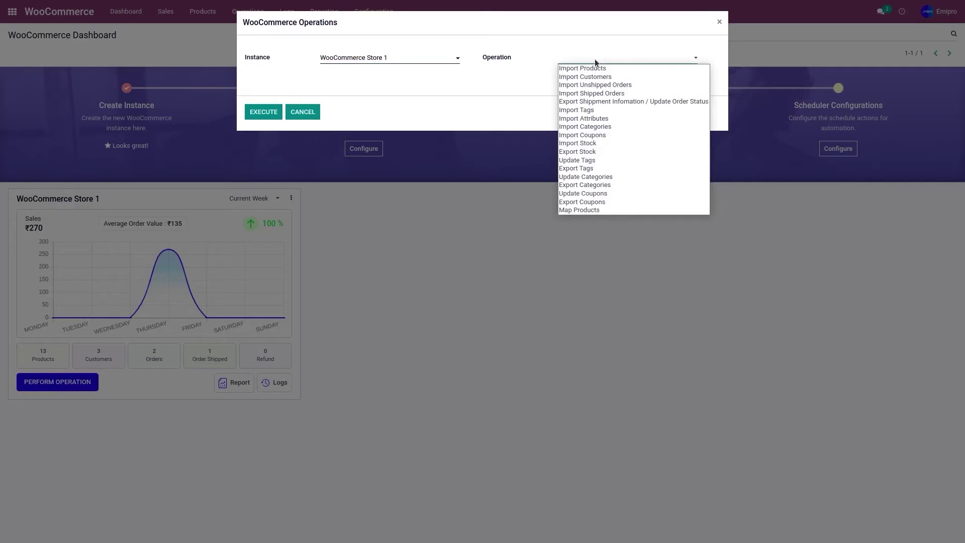
pyautogui.click(595, 151)
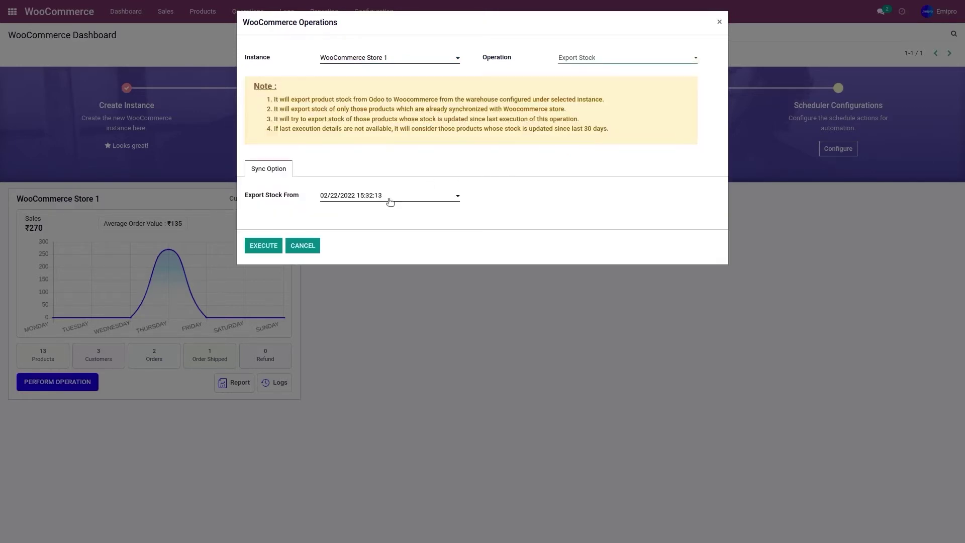
pyautogui.click(387, 199)
pyautogui.click(266, 213)
# Set the Export Stock From date to March 23, 2022 and execute the export.
pyautogui.click(345, 197)
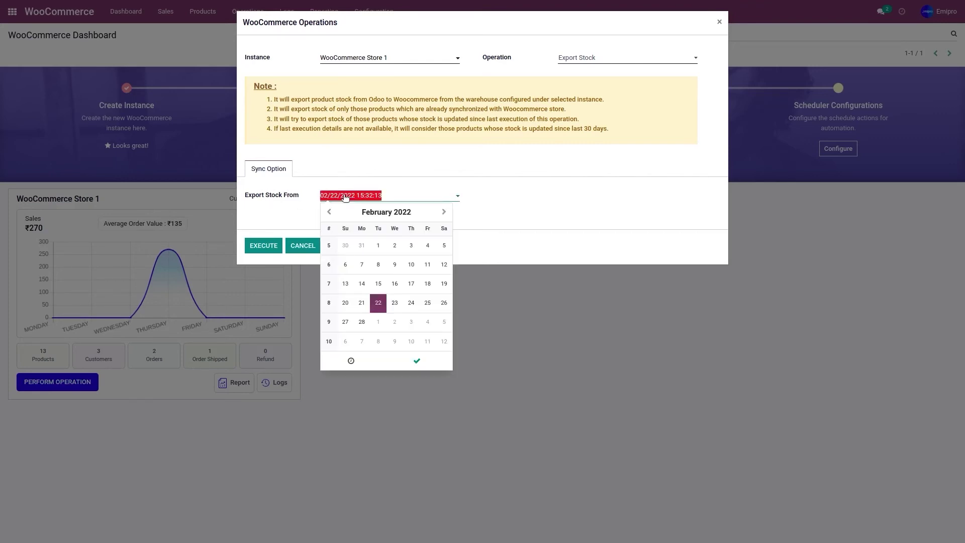
pyautogui.click(444, 211)
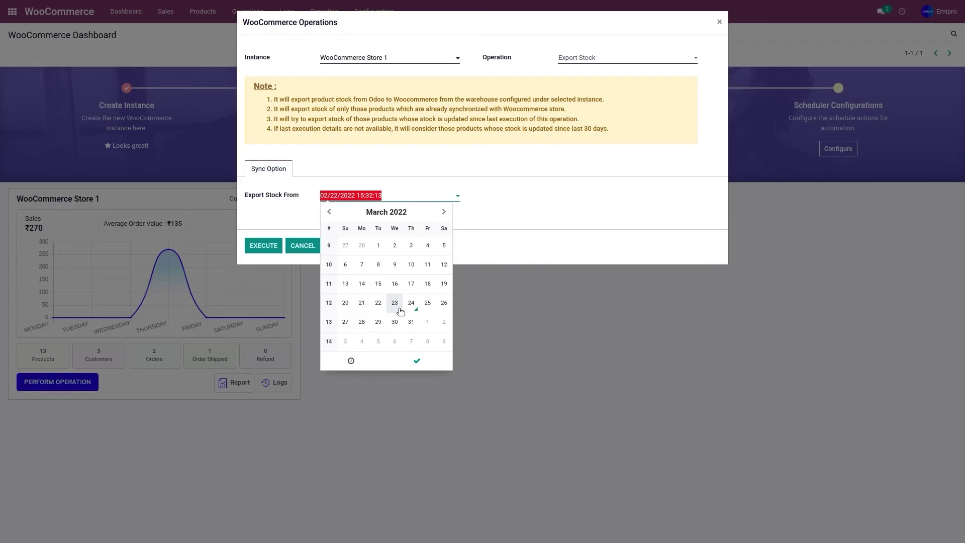
pyautogui.click(395, 303)
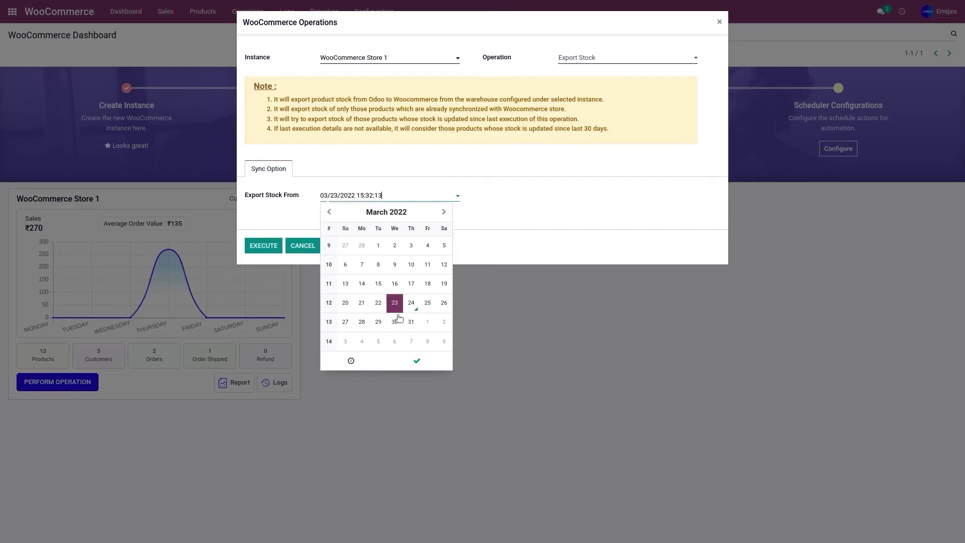
pyautogui.click(417, 361)
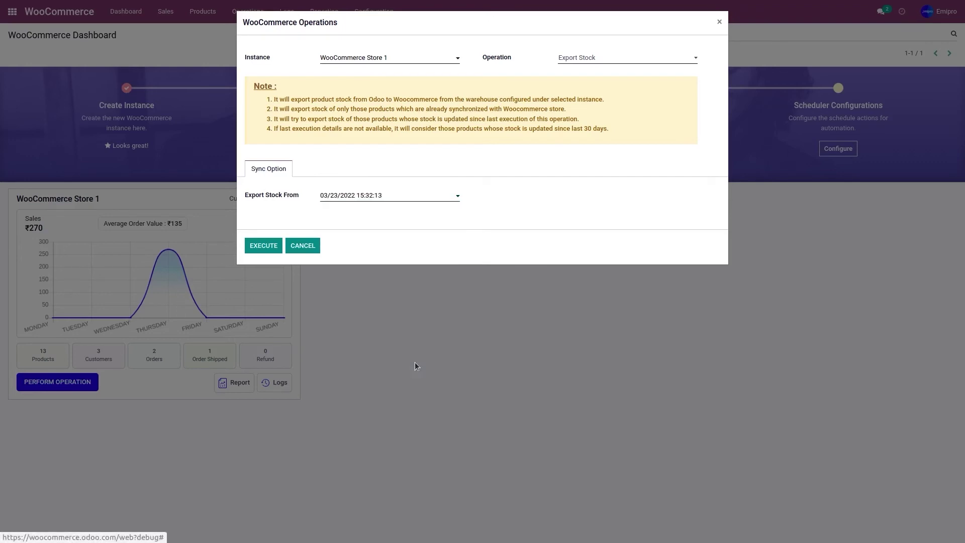
pyautogui.click(272, 250)
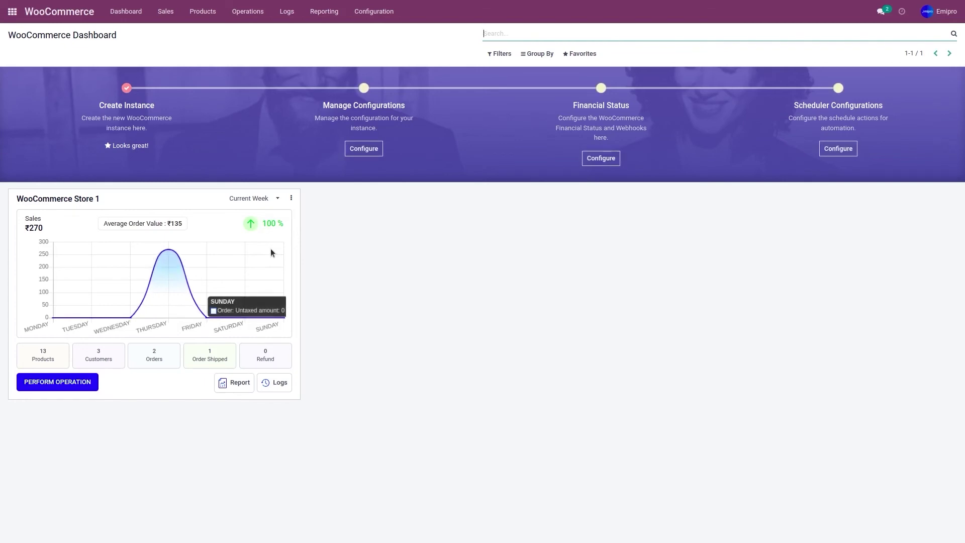
# In WordPress, open the Wallet product's Inventory tab and check its stock quantity of 20.
pyautogui.hotkey('ctrl', 'Tab')
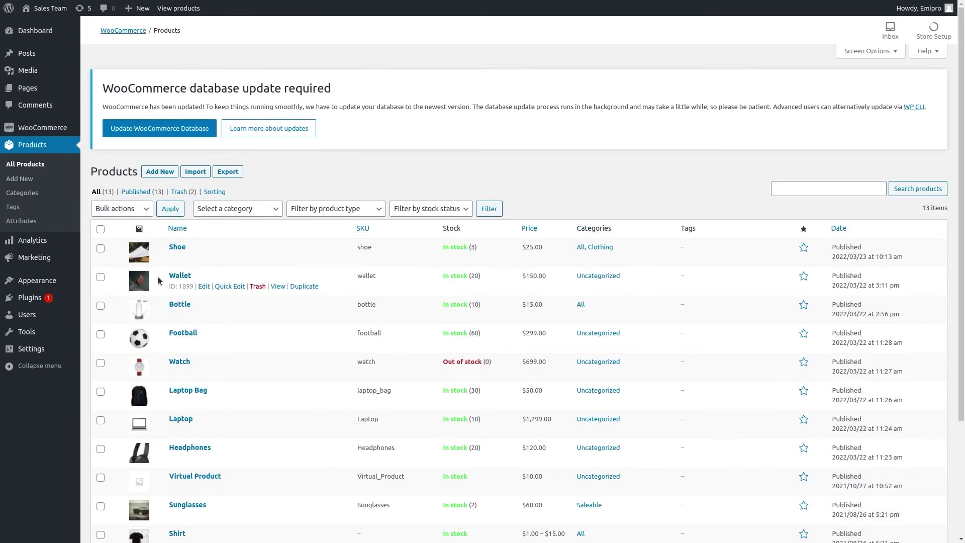
pyautogui.click(184, 276)
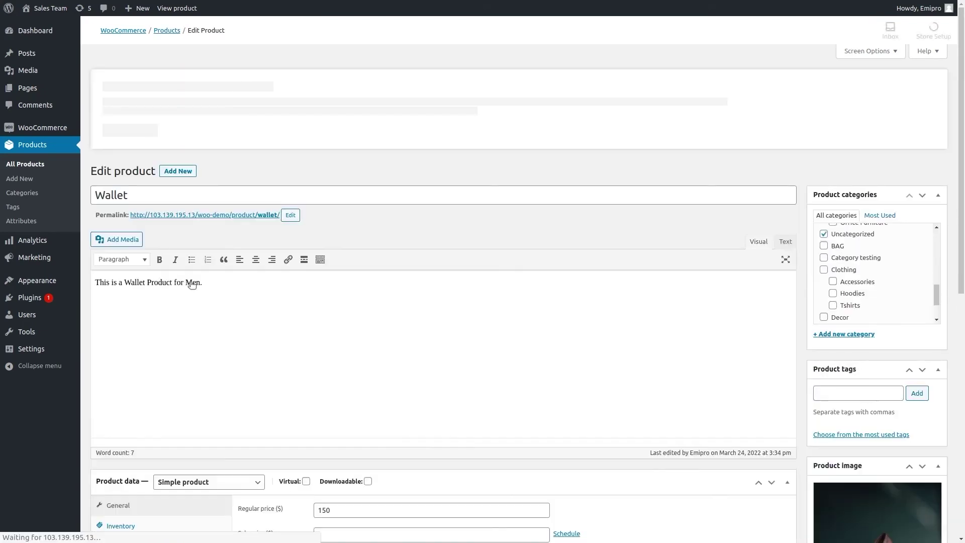
pyautogui.scroll(-3, 252, 292)
pyautogui.click(144, 341)
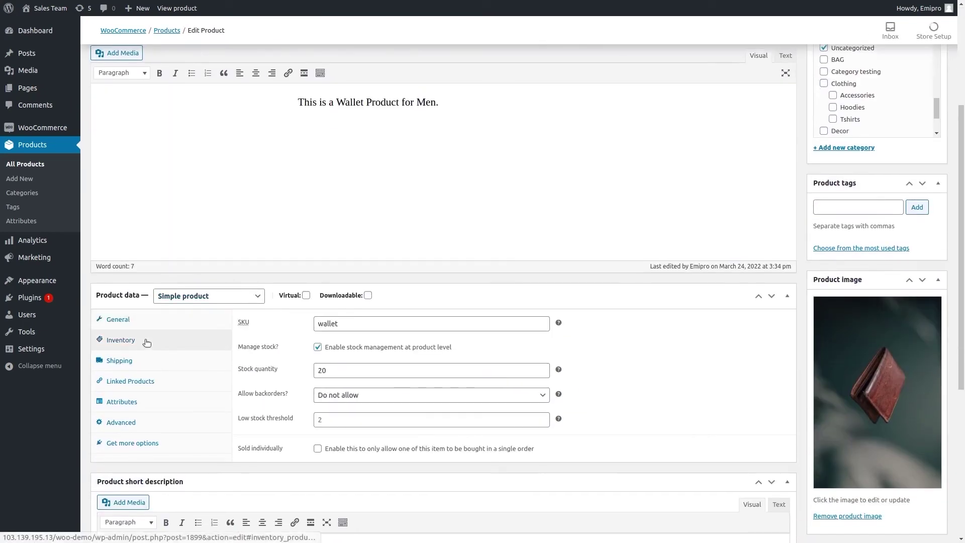
pyautogui.moveTo(330, 371); pyautogui.dragTo(312, 371)
pyautogui.click(663, 388)
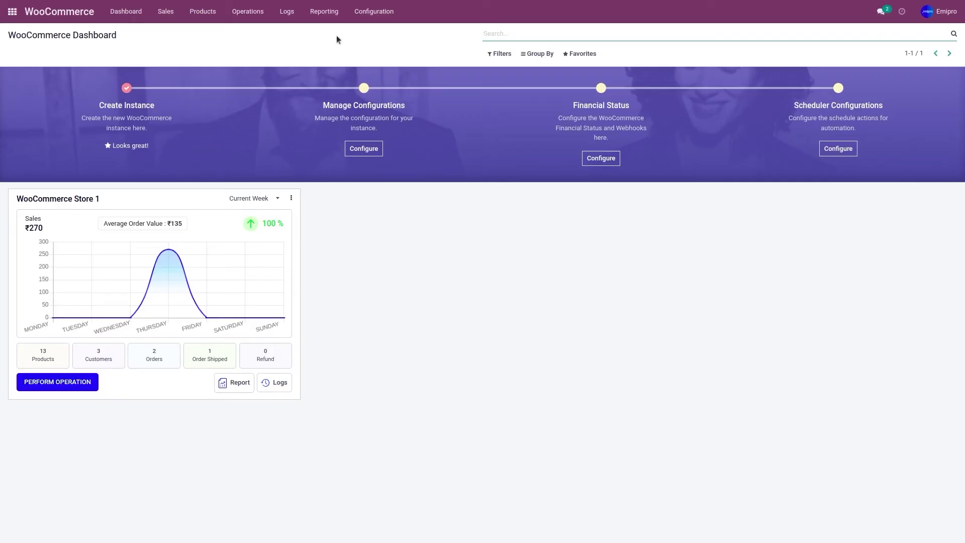
# Open the scheduler configuration for the WooCommerce Store 1 instance.
pyautogui.click(384, 12)
pyautogui.click(388, 46)
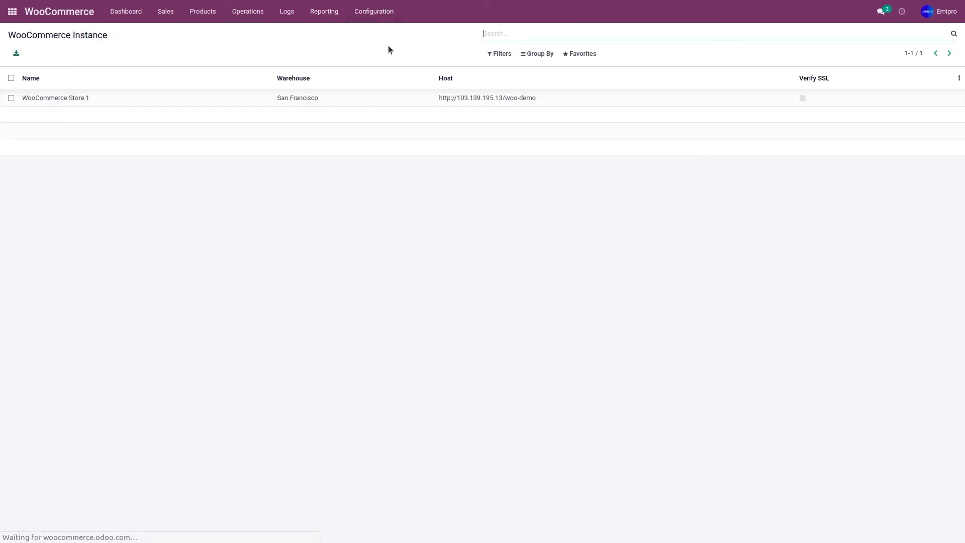
pyautogui.click(121, 96)
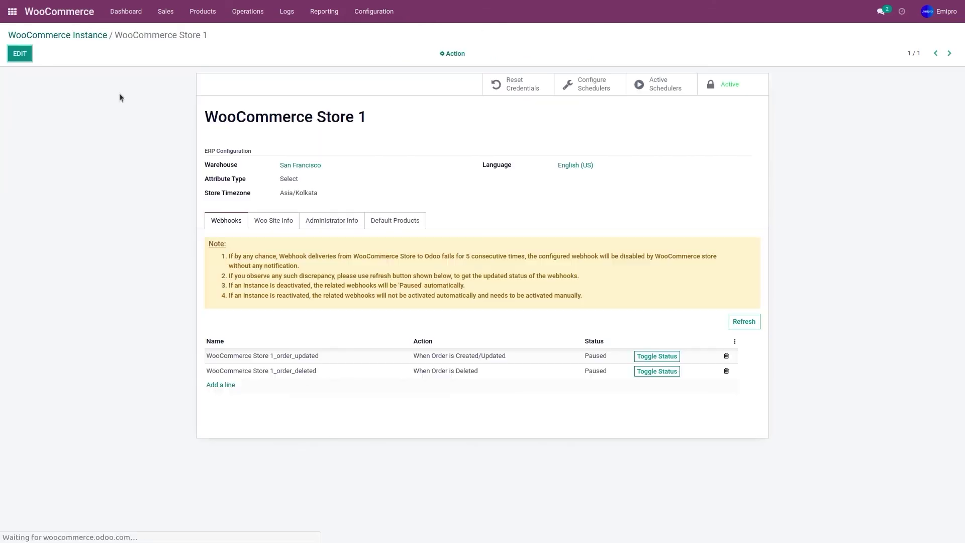
pyautogui.click(572, 90)
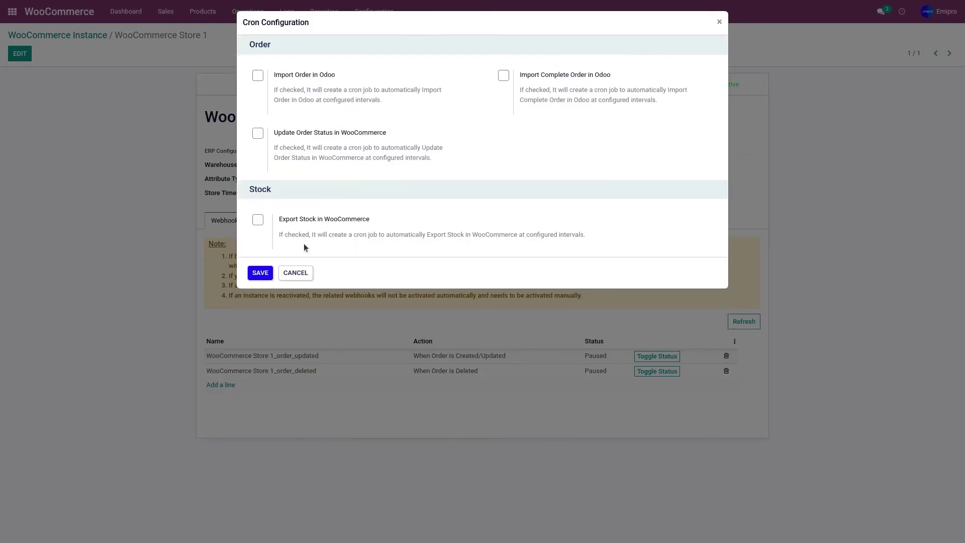
# Enable Export Stock every 35 Minutes with next execution on 03/24/2022.
pyautogui.click(258, 219)
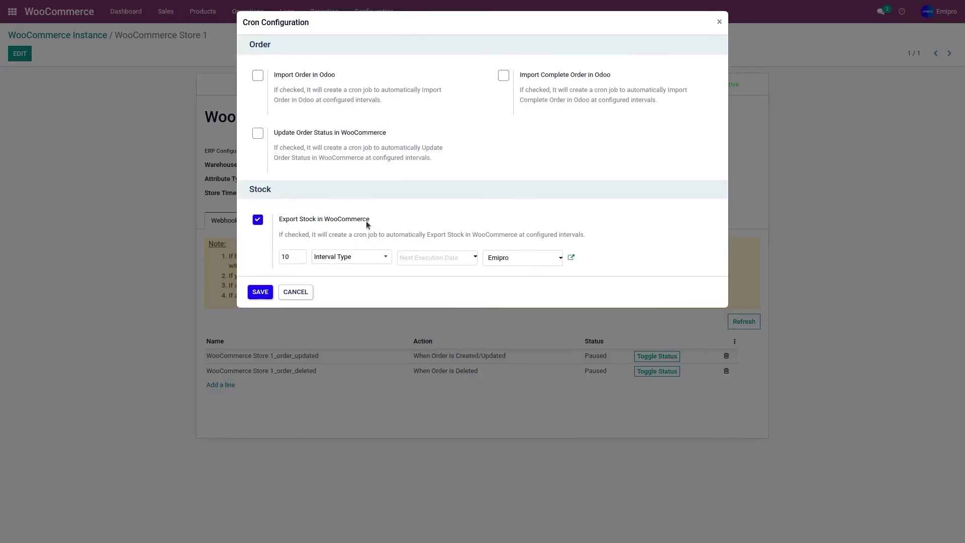
pyautogui.doubleClick(294, 261)
pyautogui.write('35')
pyautogui.click(330, 261)
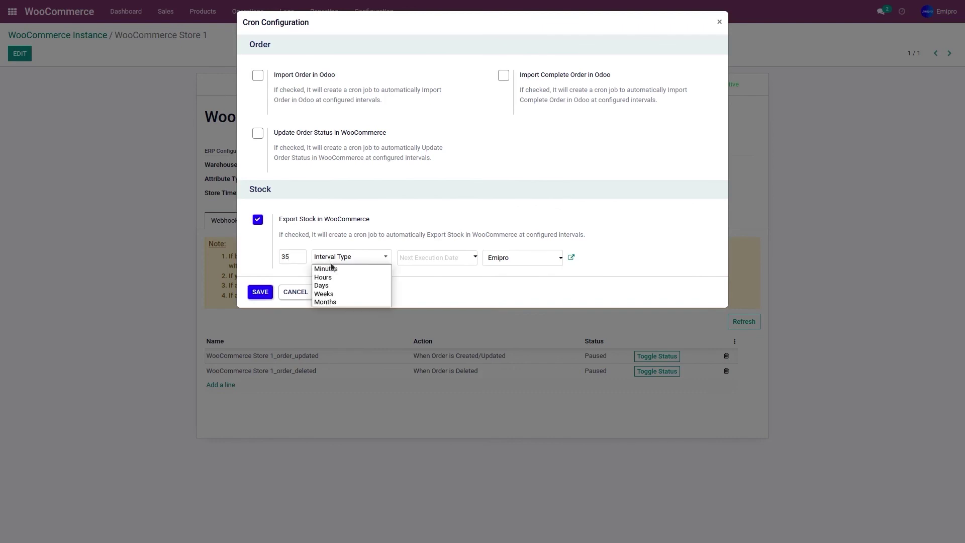
pyautogui.click(343, 270)
pyautogui.click(432, 265)
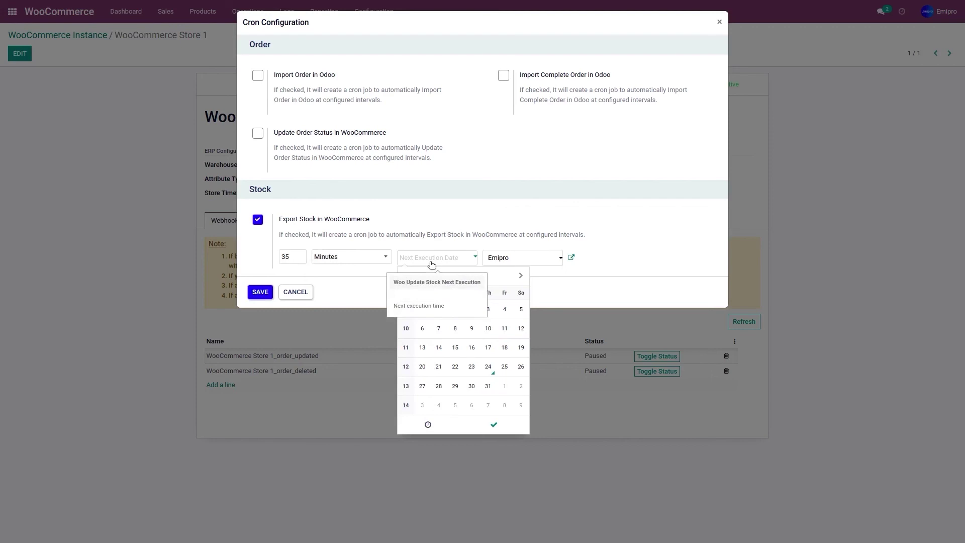
pyautogui.click(489, 368)
pyautogui.click(352, 305)
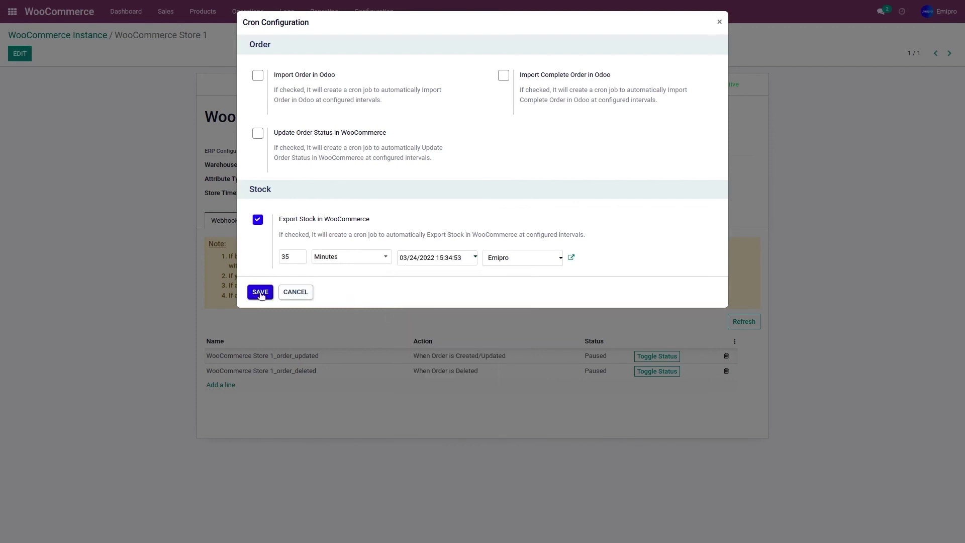